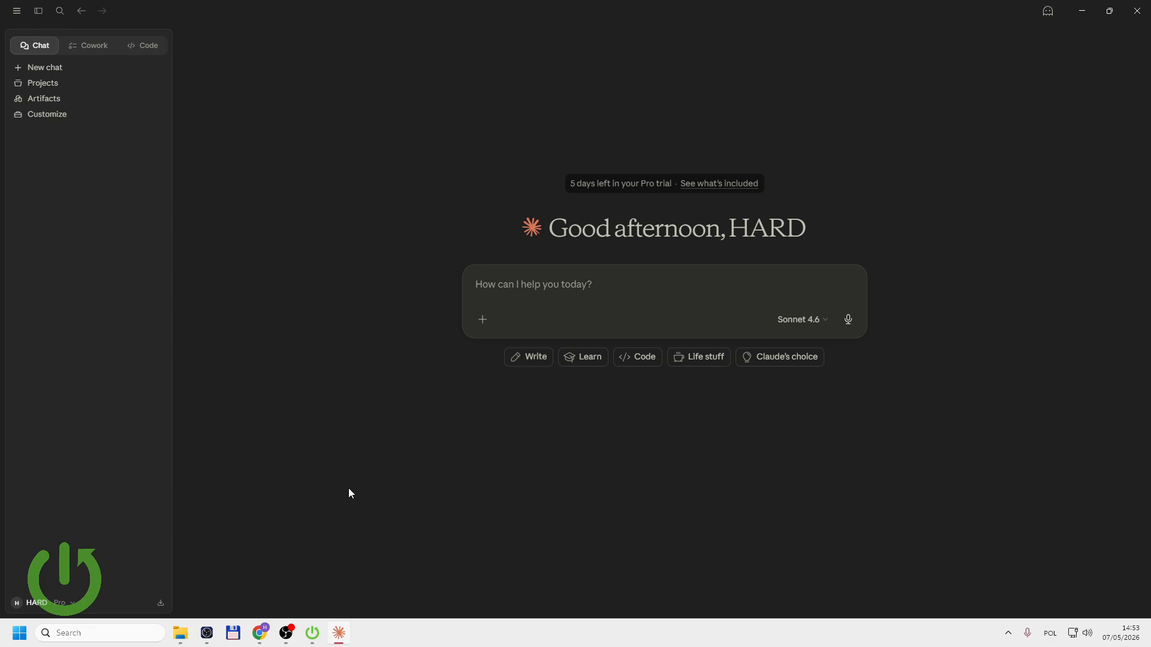
Switch to Cowork mode and choose the Claude folder inside Documents as the working folder for the task
click(94, 51)
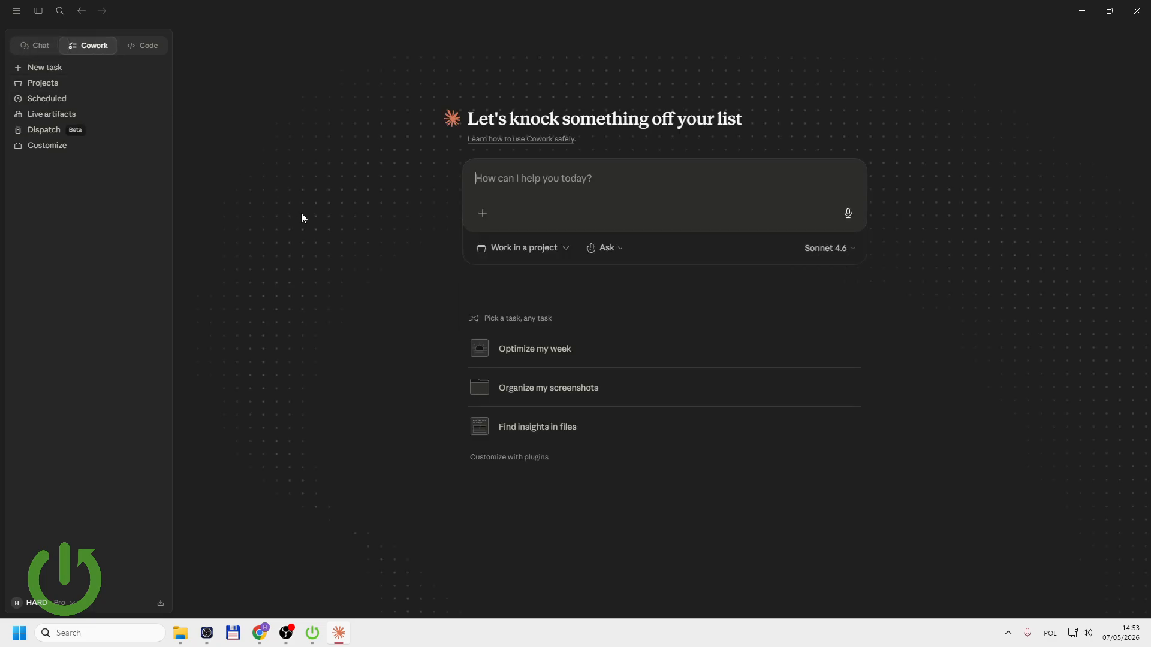
click(564, 254)
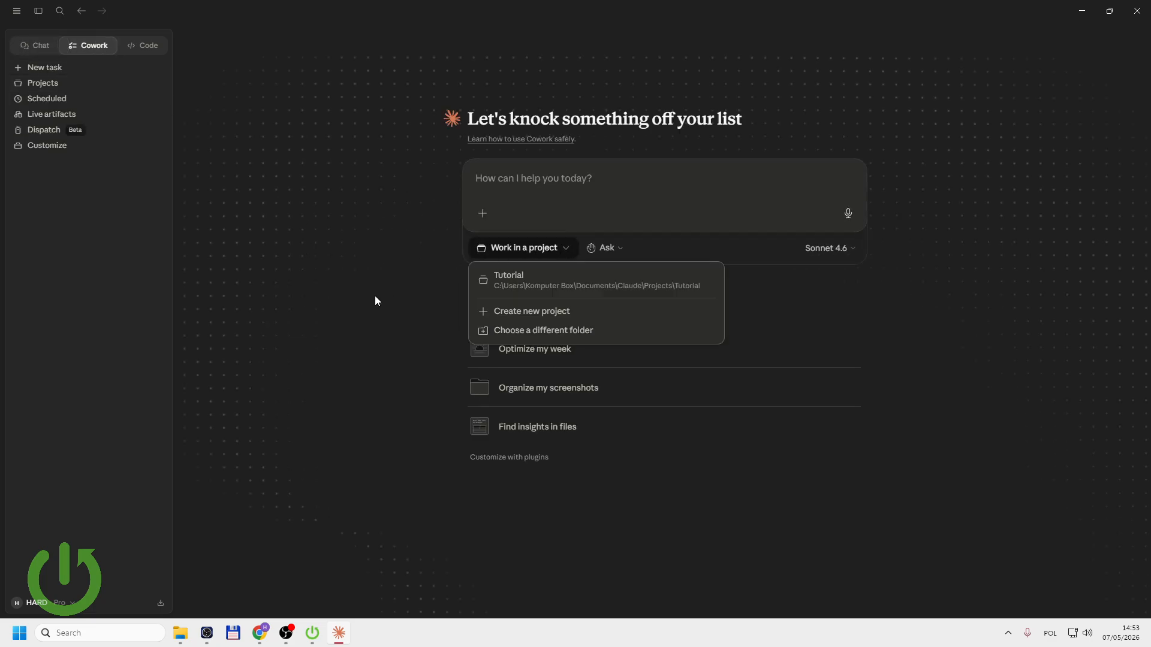
click(482, 331)
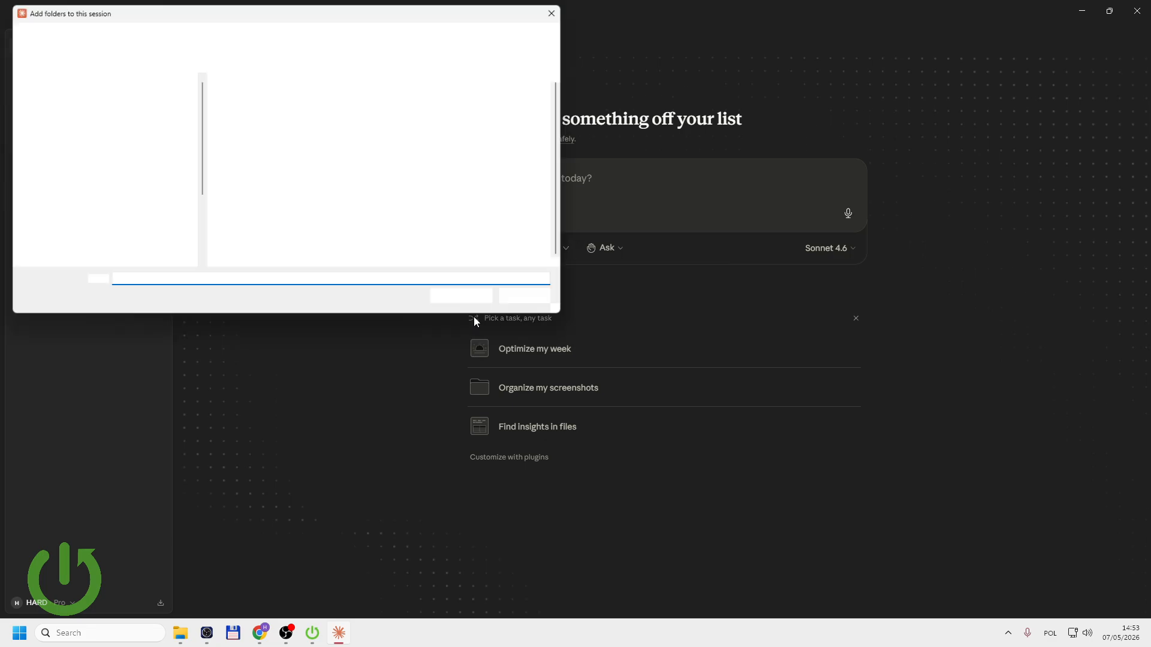
click(105, 160)
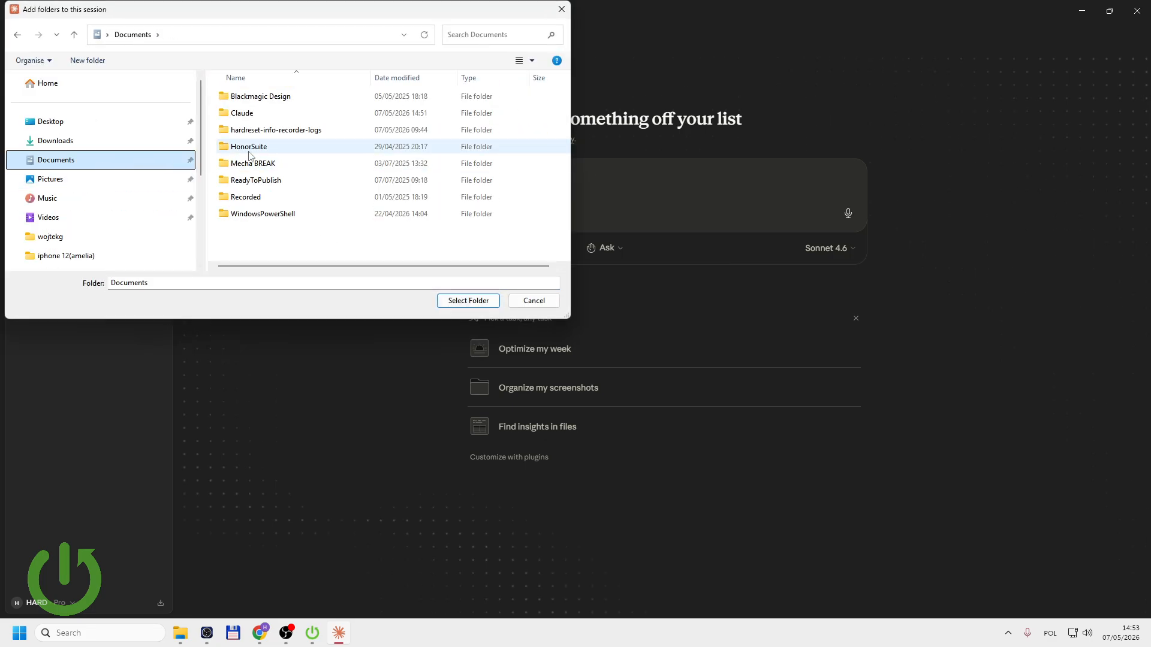
double_click(262, 114)
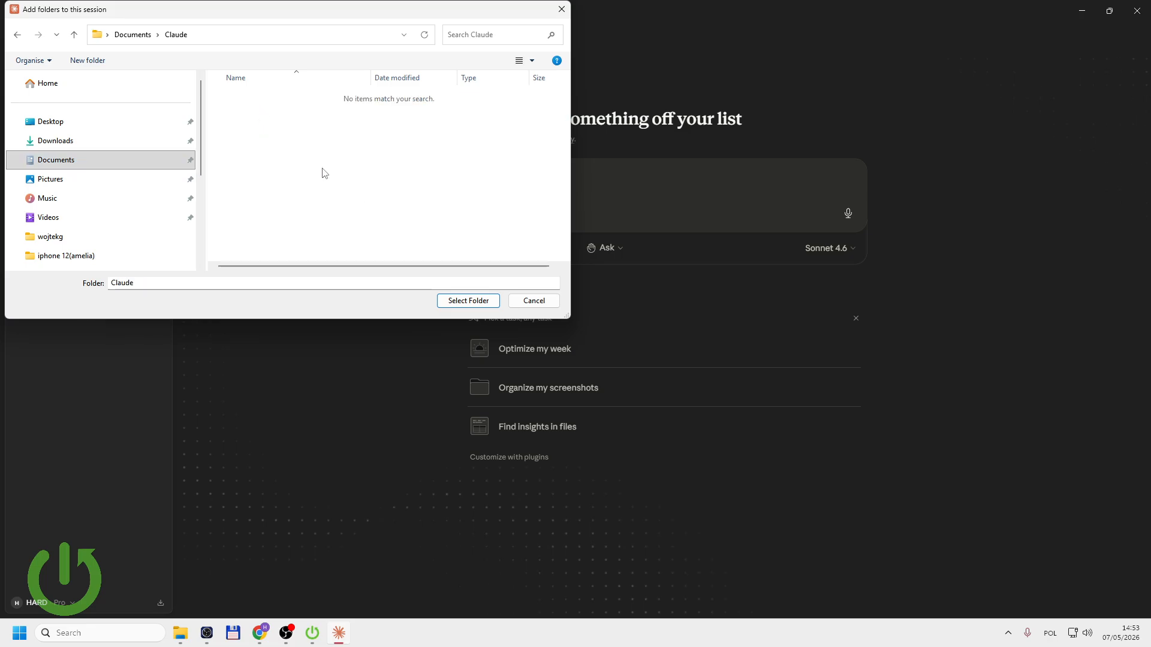
click(454, 302)
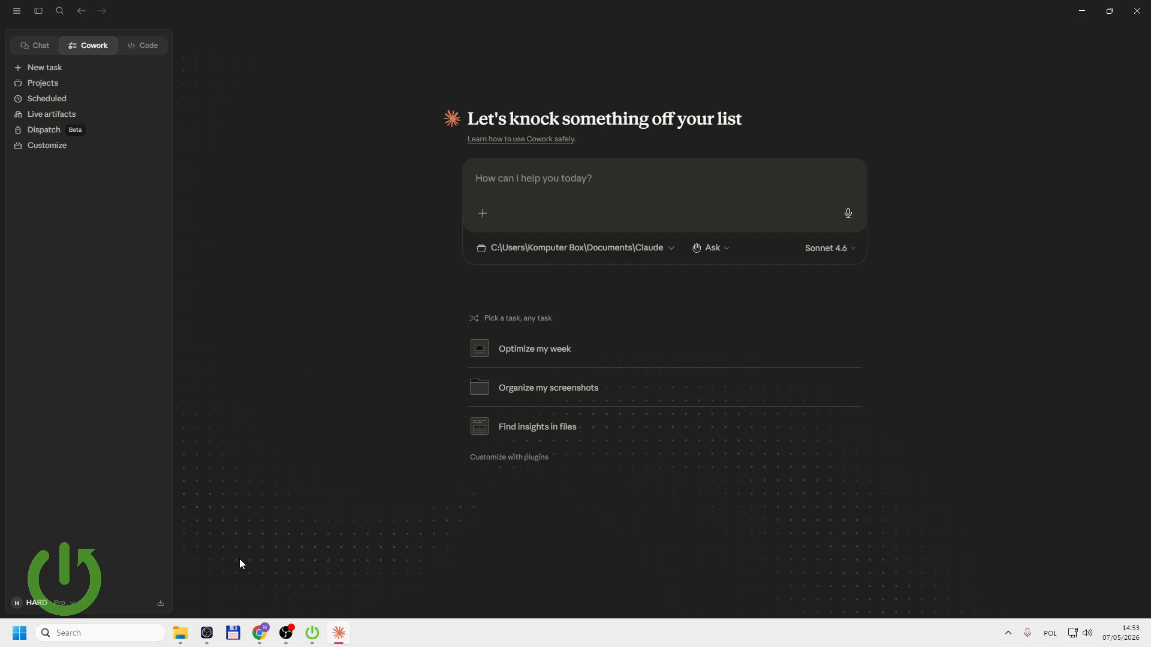
Switch to File Explorer to view the original text files in the Claude folder, and return to the Cowork task
mouse_move(180, 633)
click(177, 567)
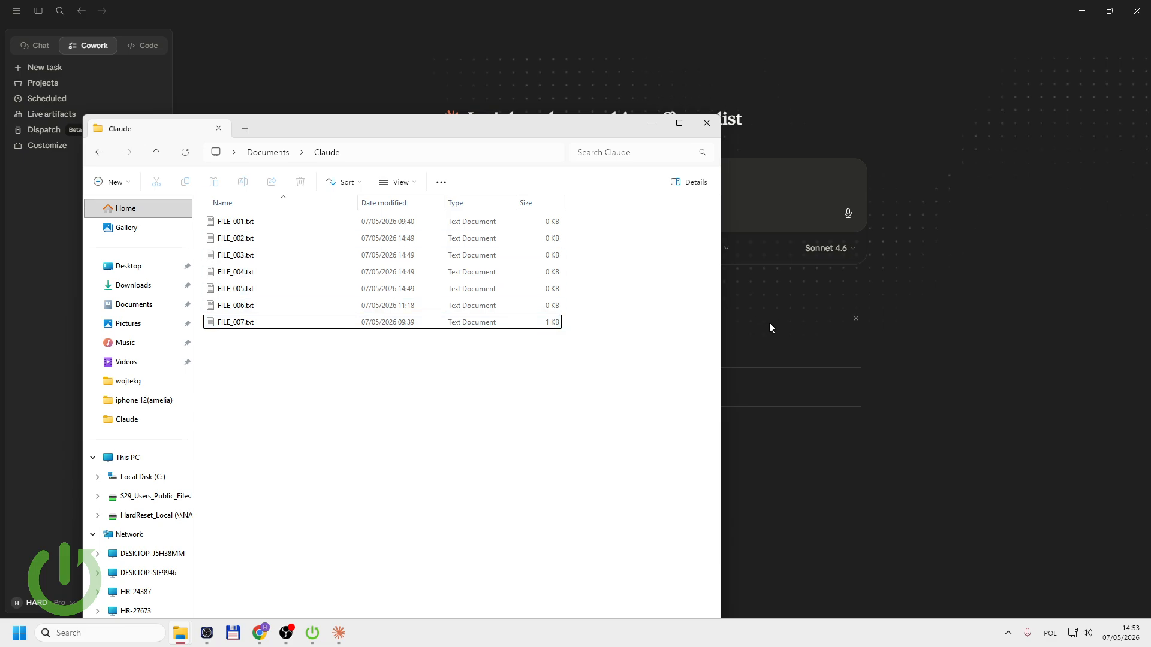
click(362, 70)
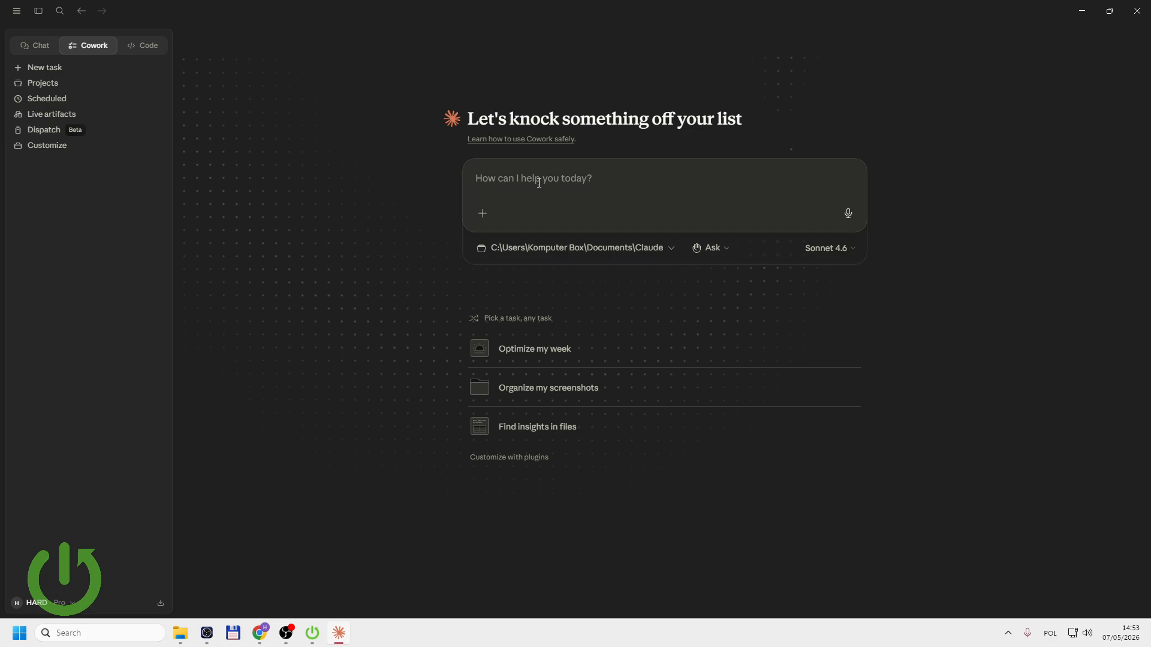
Submit the task prompt "Rename all FILE_XXX.txt files to format 2026-event-XXX.txt using bash."
text(Rename)
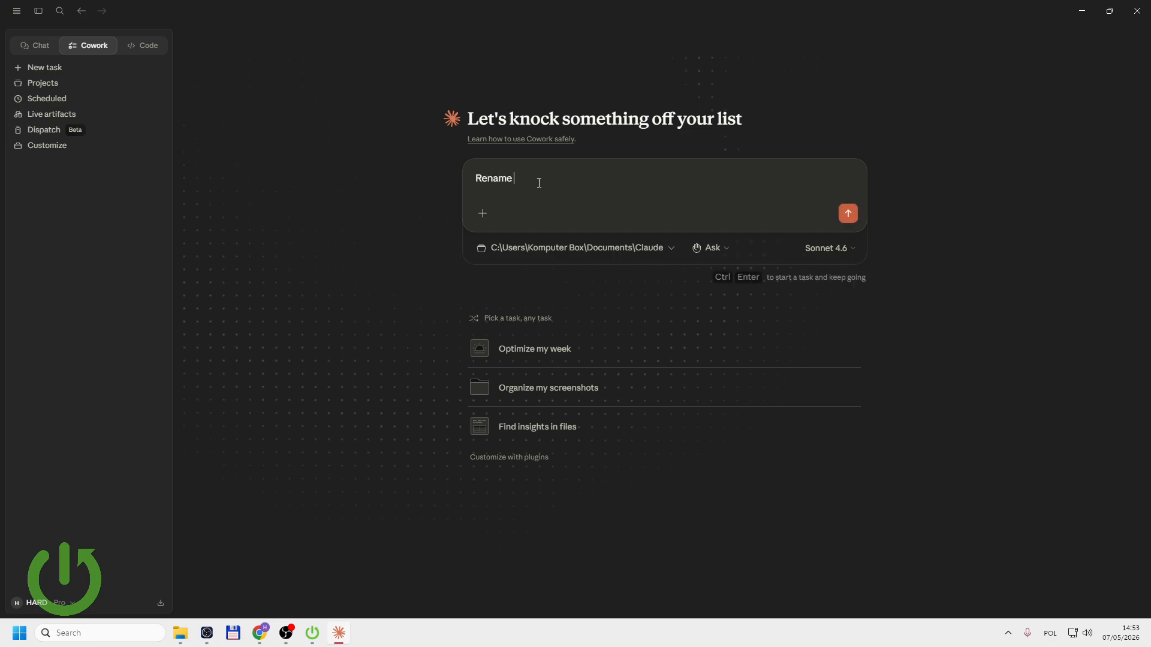
text( all FILE_XXX.txt files)
key(BackSpace)
key(BackSpace)
key(BackSpace)
key(BackSpace)
text(les to format 2026)
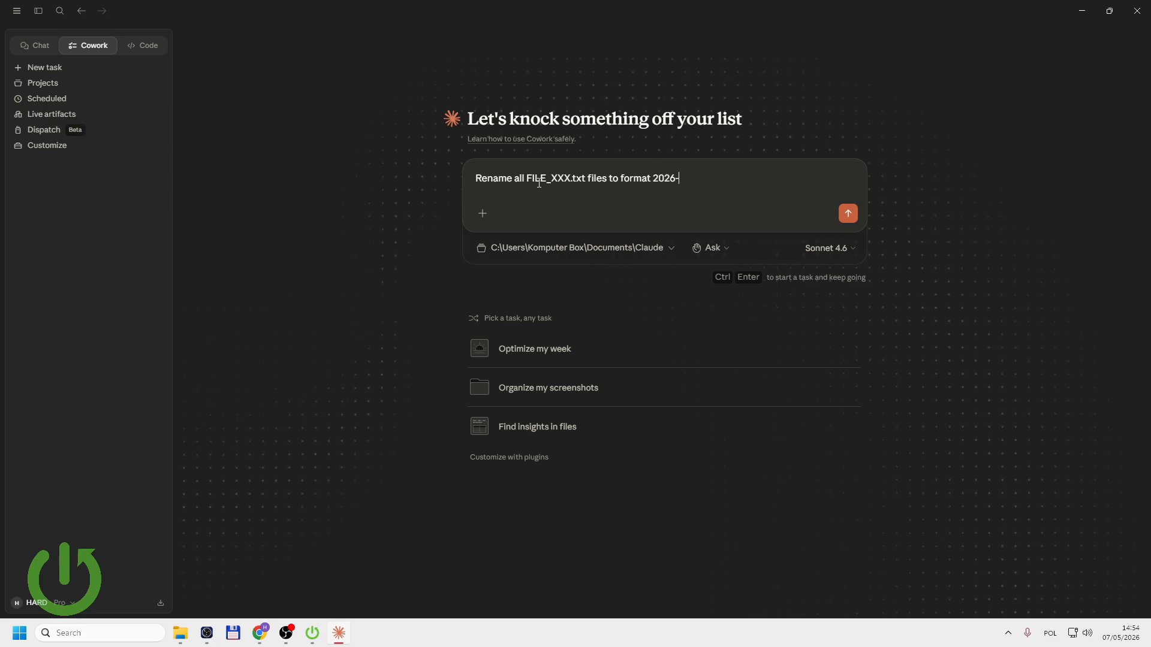
text(-event )
text(XXD)
key(BackSpace)
text(X.txt using bash.)
key(Return)
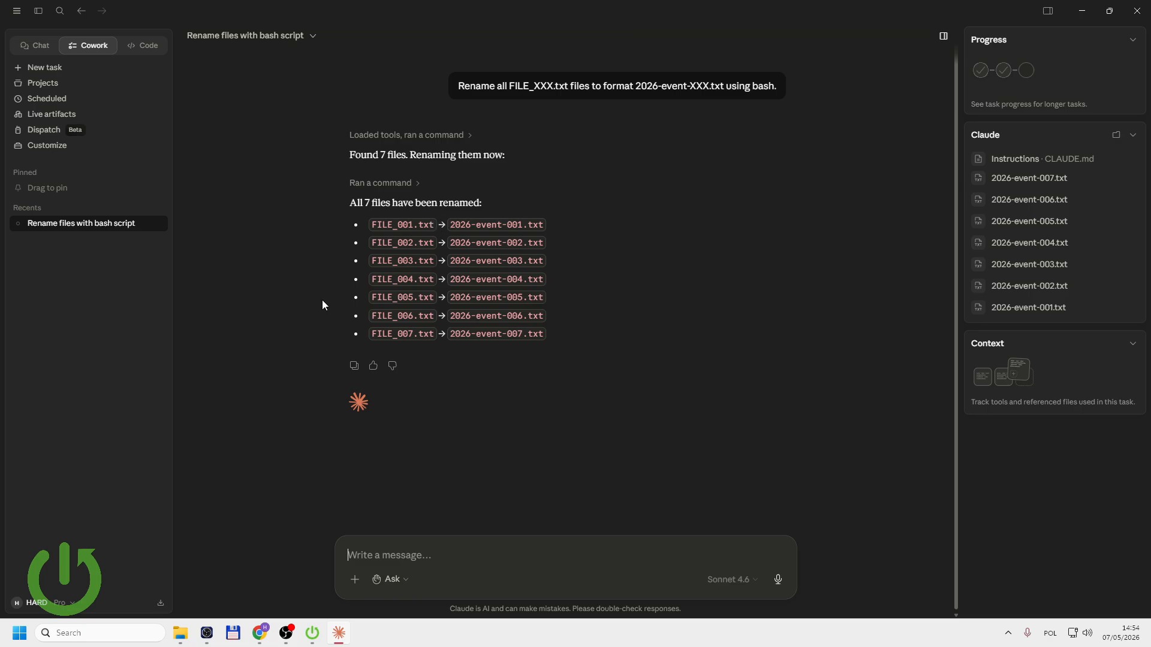
Check the file names in the refreshed Claude folder in File Explorer, and return to the Cowork task
mouse_move(180, 633)
click(245, 586)
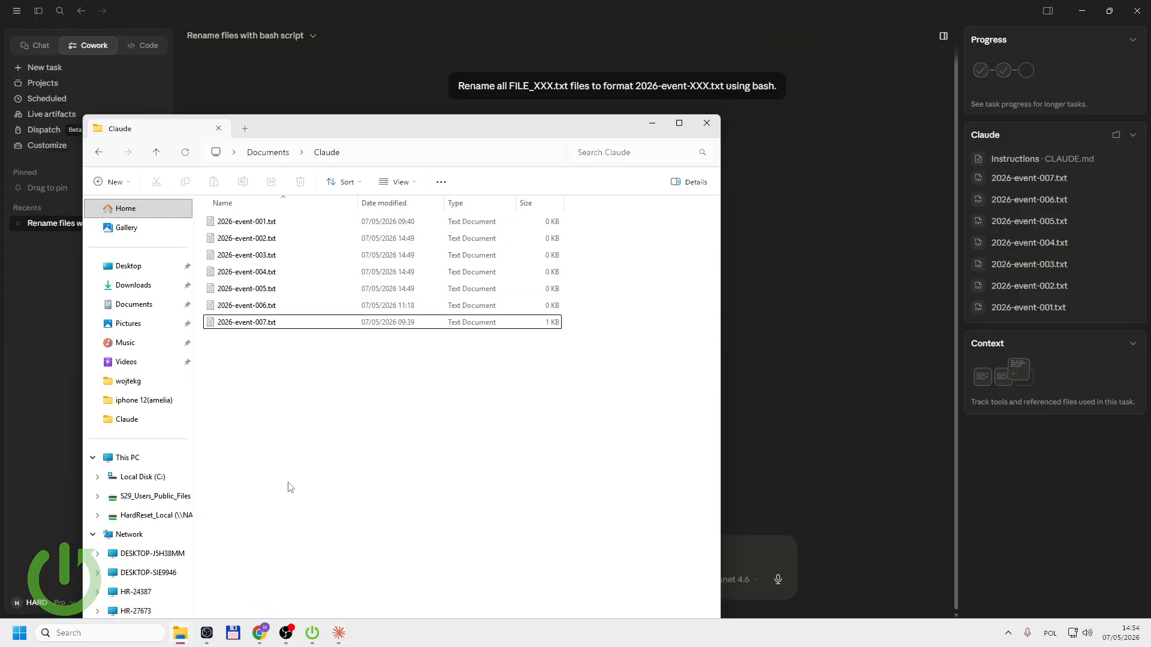
click(184, 154)
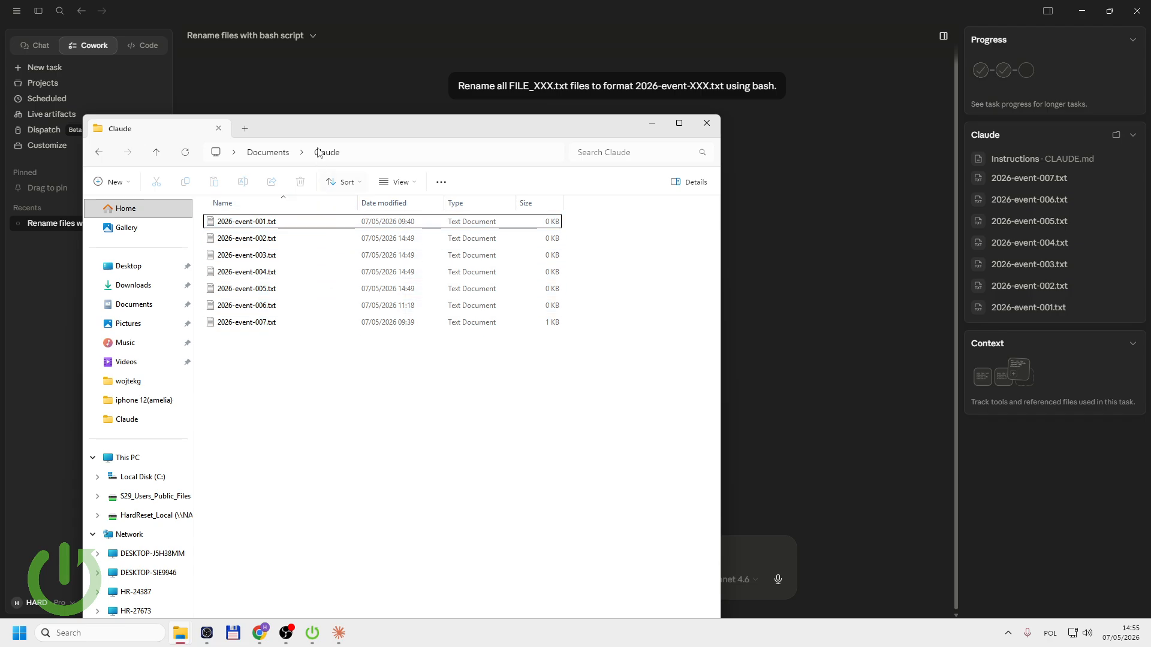
click(317, 82)
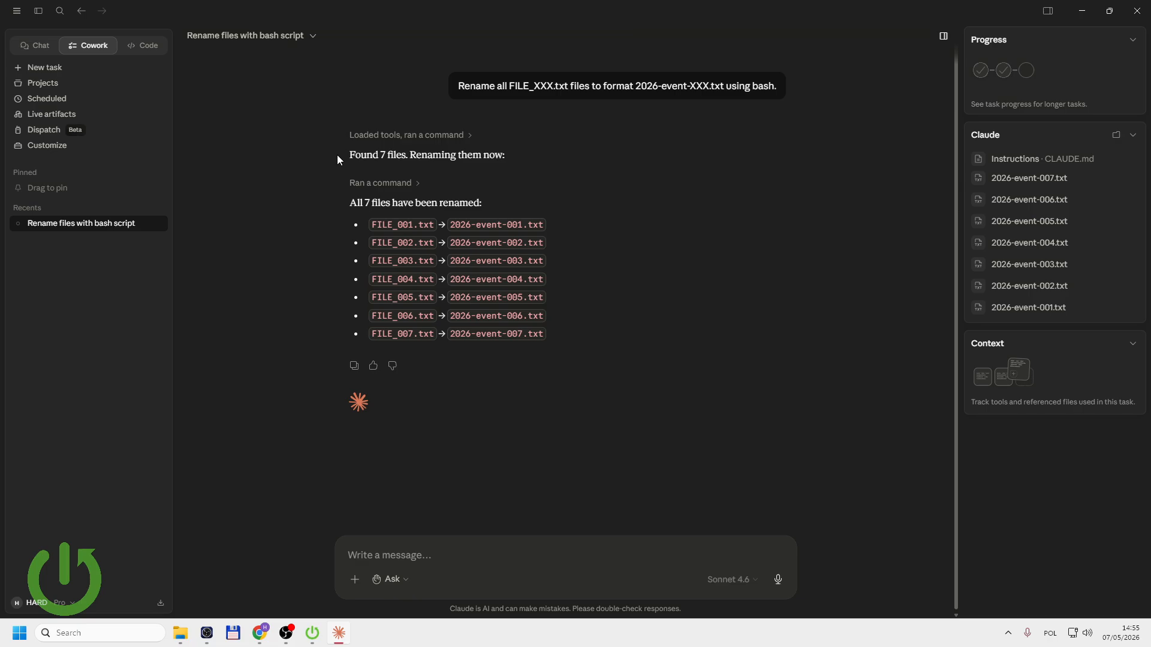
Expand the response's execution details to inspect the file-listing script with its output and the renaming command
click(455, 137)
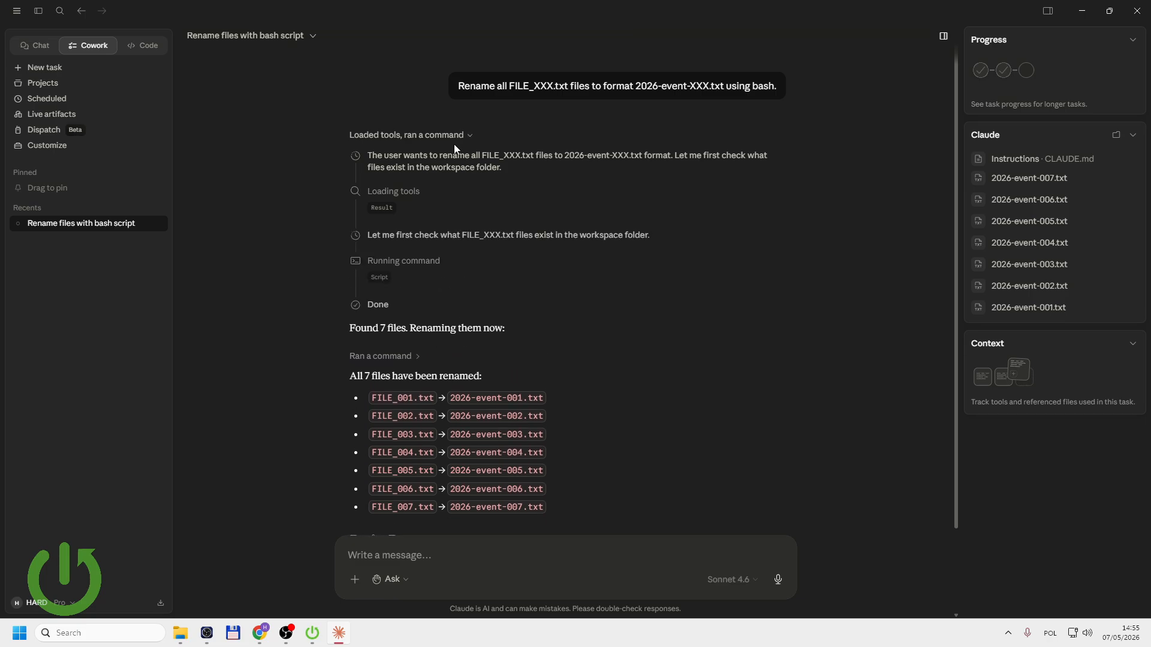
click(382, 278)
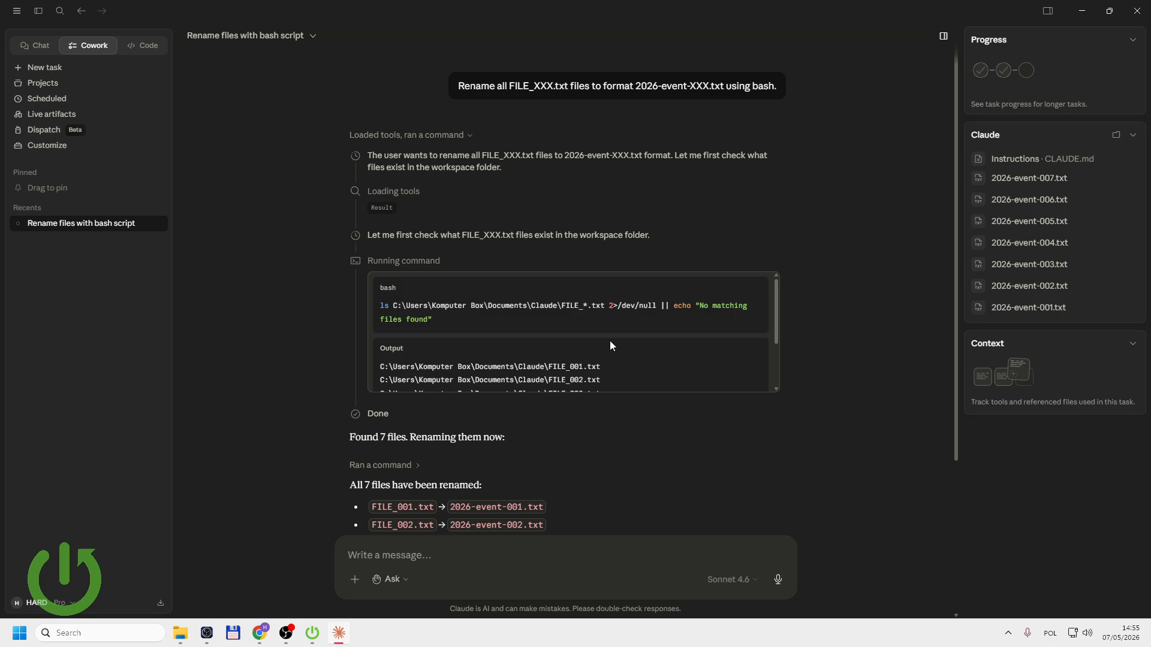
scroll(625, 332, down, 2)
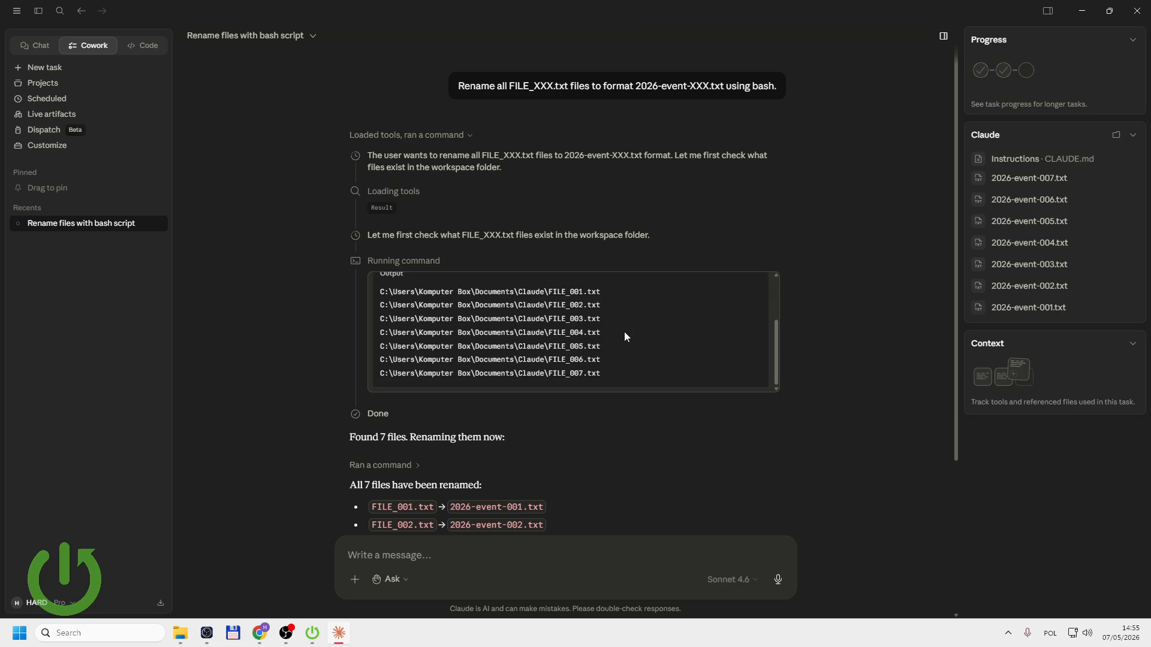
click(391, 207)
click(390, 208)
scroll(391, 340, down, 2)
click(373, 347)
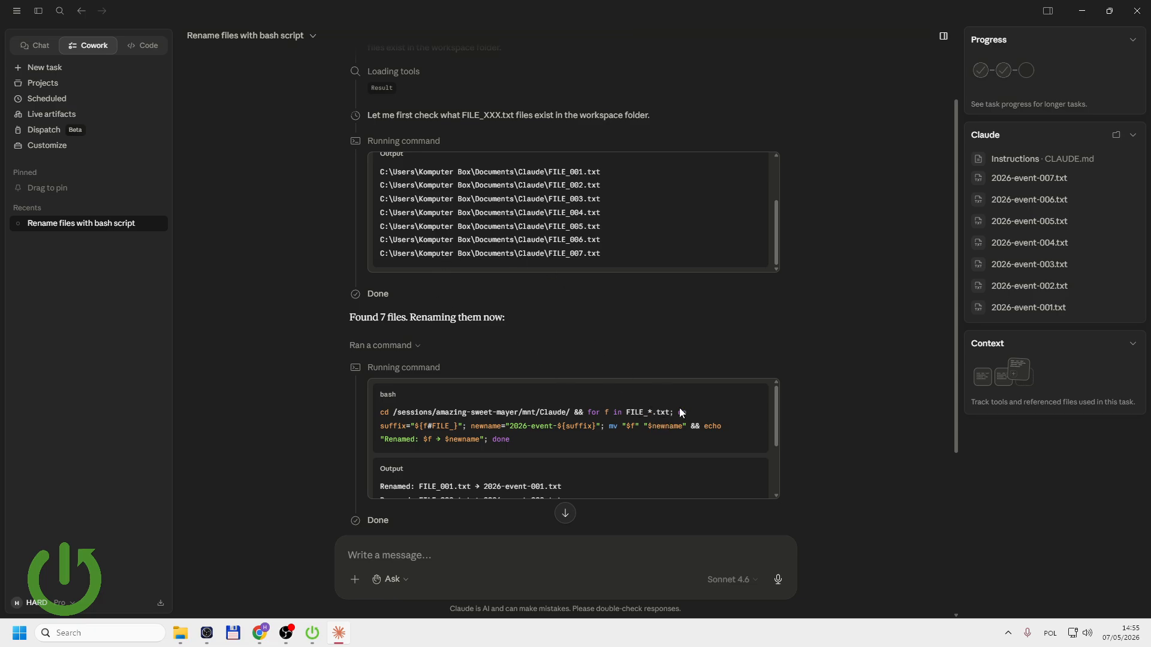
Compare the original prompt with the executed bash rename loop and the summary of old and new file names
scroll(652, 419, up, 2)
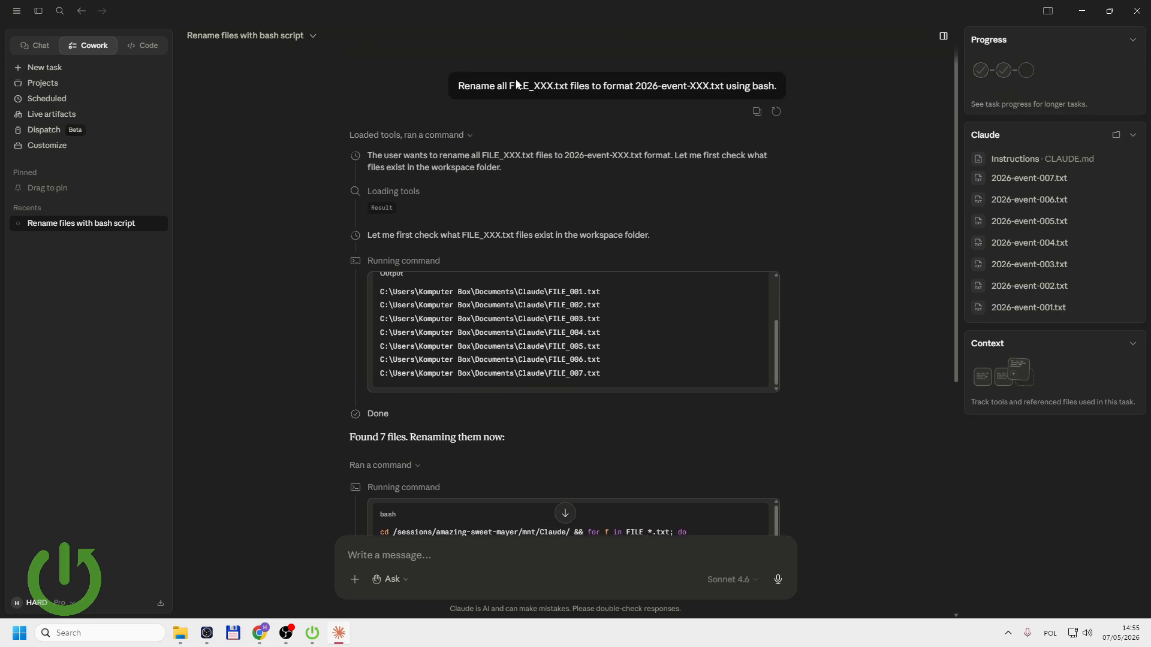
scroll(670, 457, down, 2)
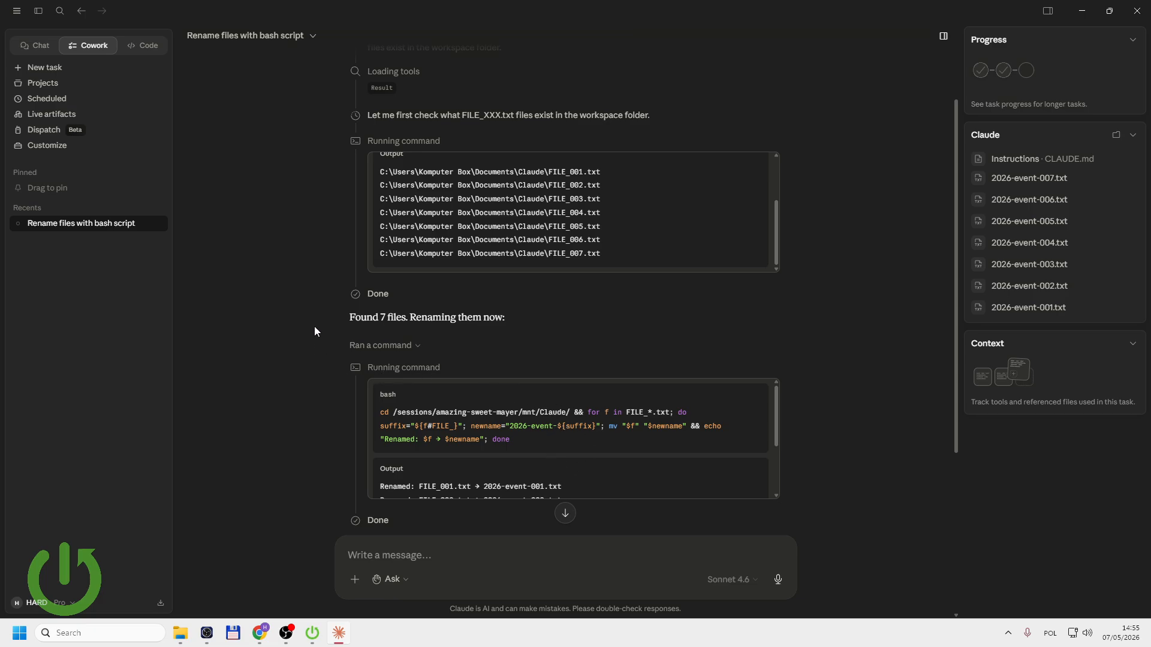
scroll(313, 323, up, 2)
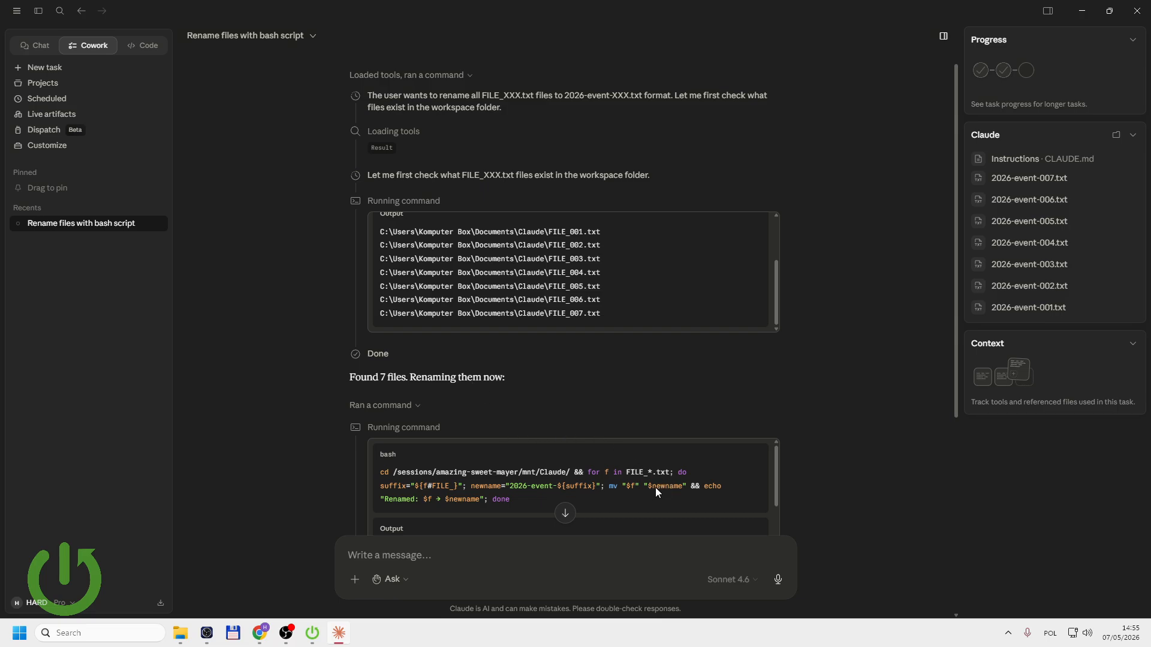
scroll(646, 505, down, 2)
scroll(644, 502, up, 2)
scroll(868, 404, down, 2)
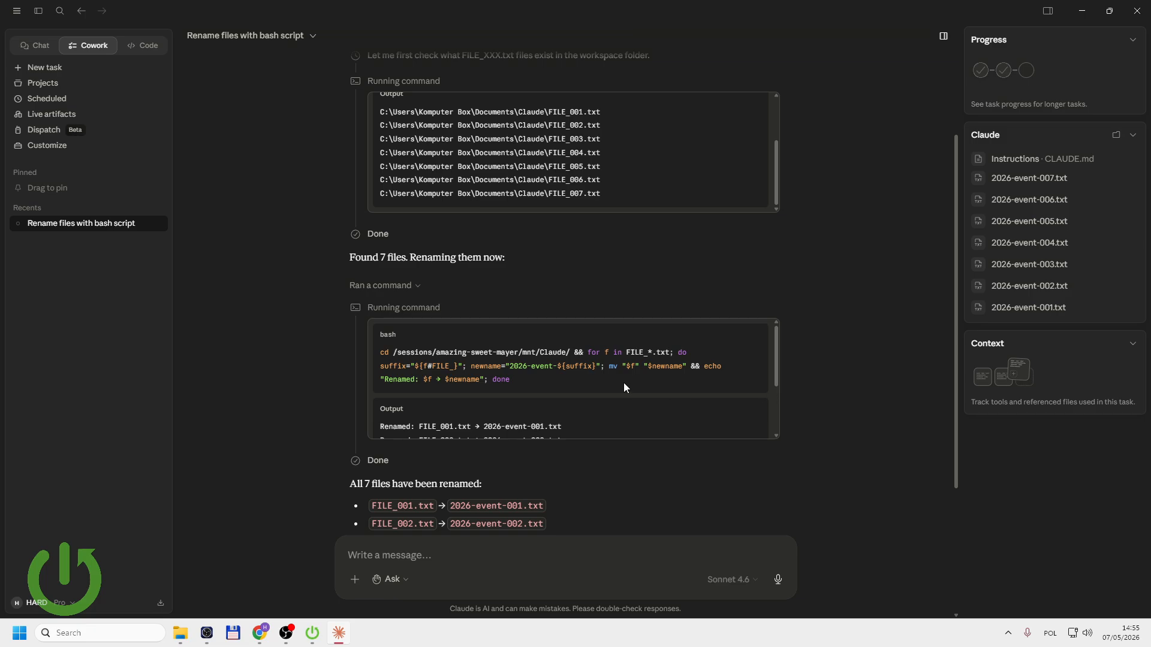
scroll(330, 355, down, 2)
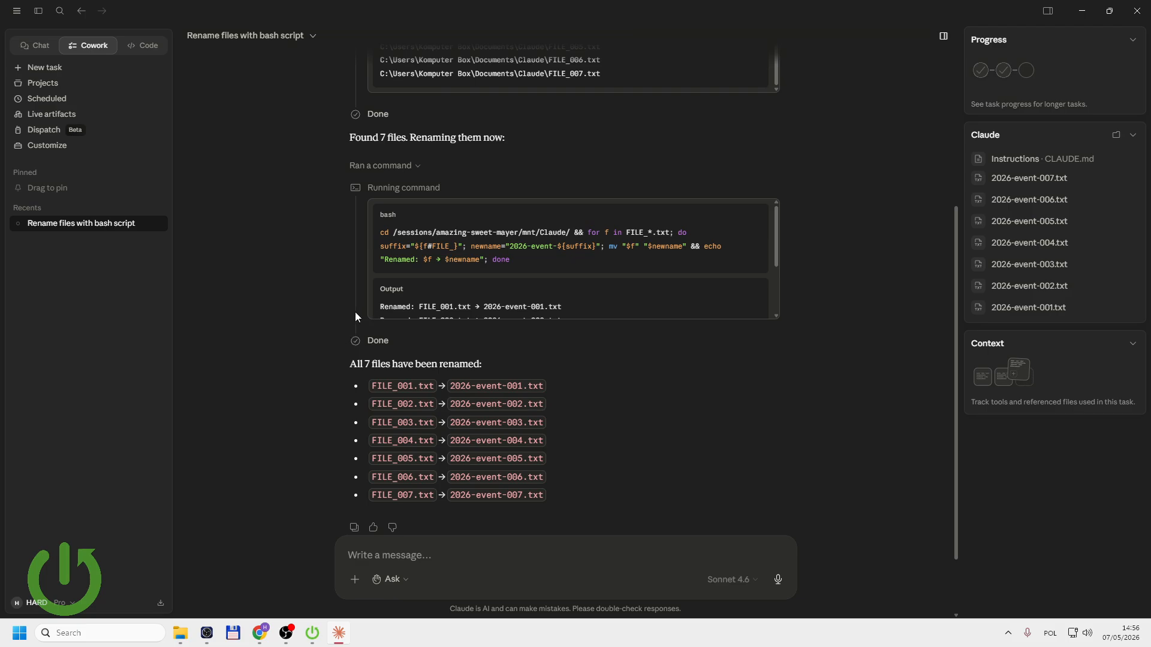
scroll(346, 289, up, 5)
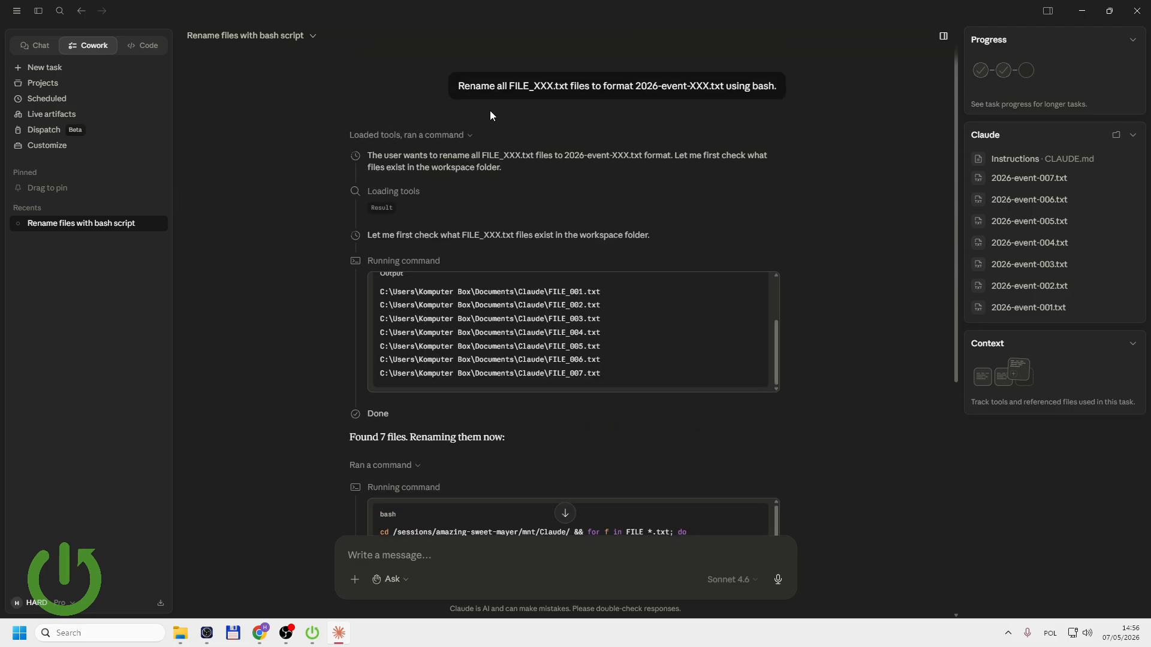
scroll(416, 462, down, 3)
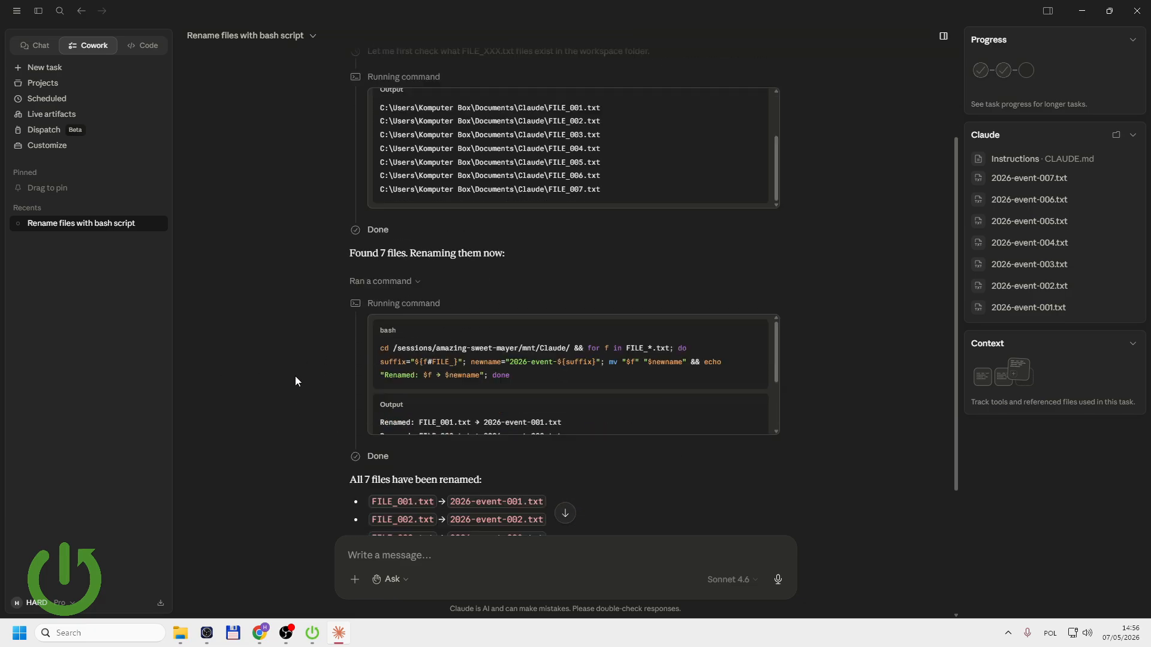
scroll(295, 381, down, 3)
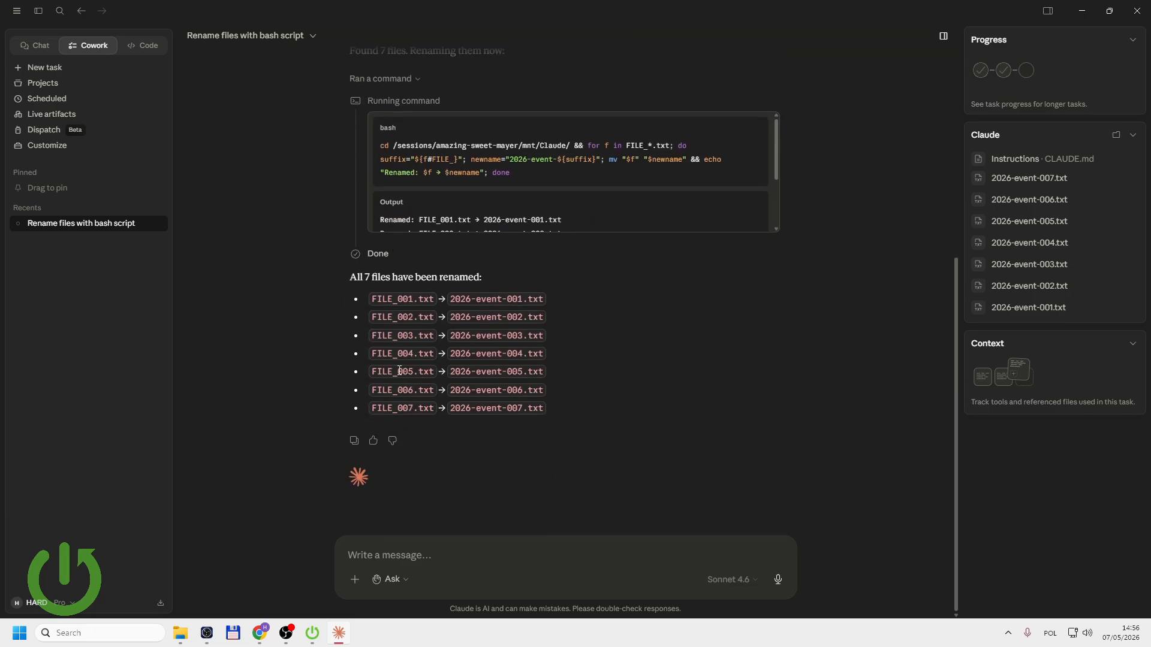